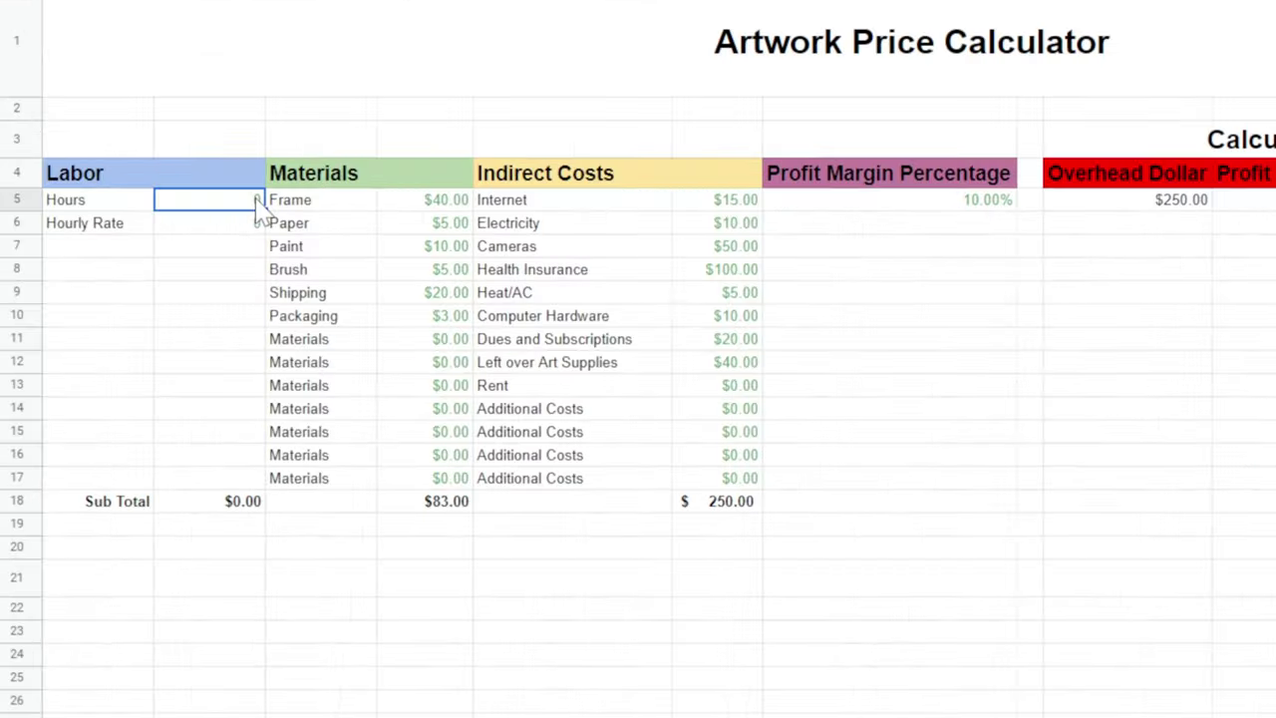
Step: Enter 10 hours worked and change the hourly rate to 35
text(10)
key(Return)
text(35)
key(Return)
double_click(386, 356)
key(BackSpace)
key(BackSpace)
key(BackSpace)
key(BackSpace)
key(BackSpace)
key(BackSpace)
key(BackSpace)
key(BackSpace)
key(BackSpace)
Step: Add Tracing Paper at $1.00 to Materials and set Rent to 100
text(Tracing Paper)
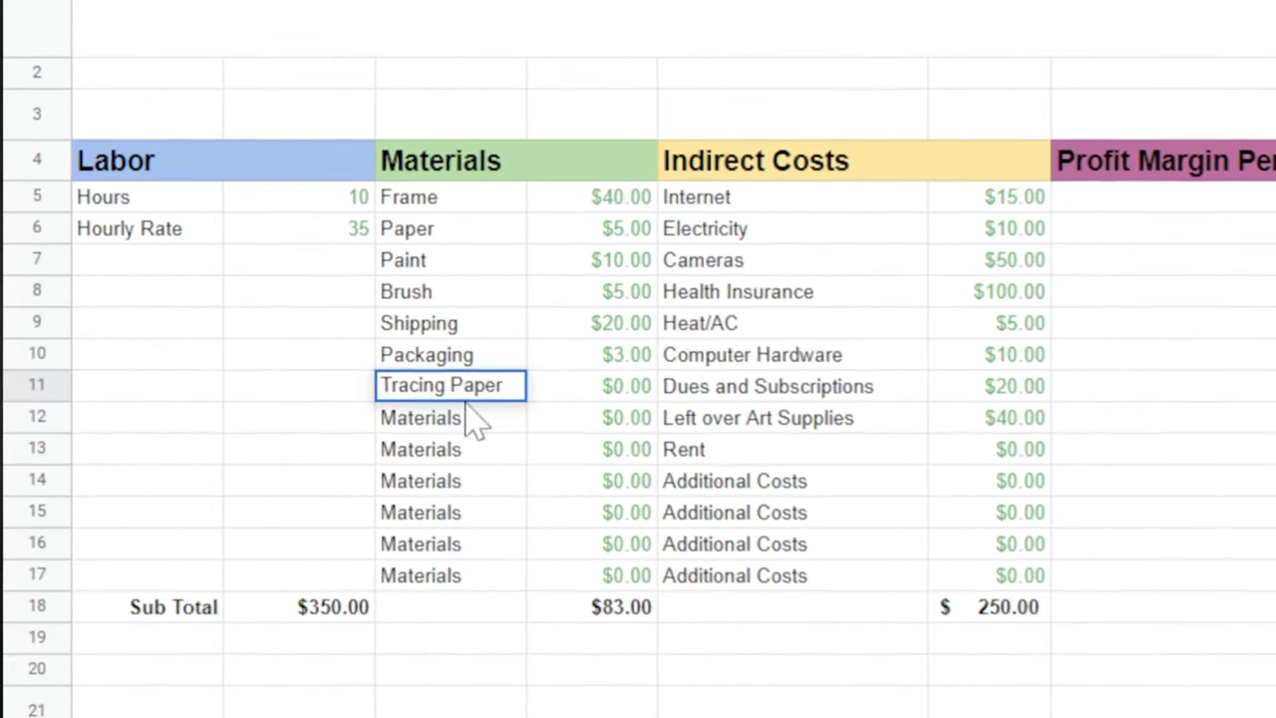
click(574, 356)
text(1)
click(1012, 459)
text(100)
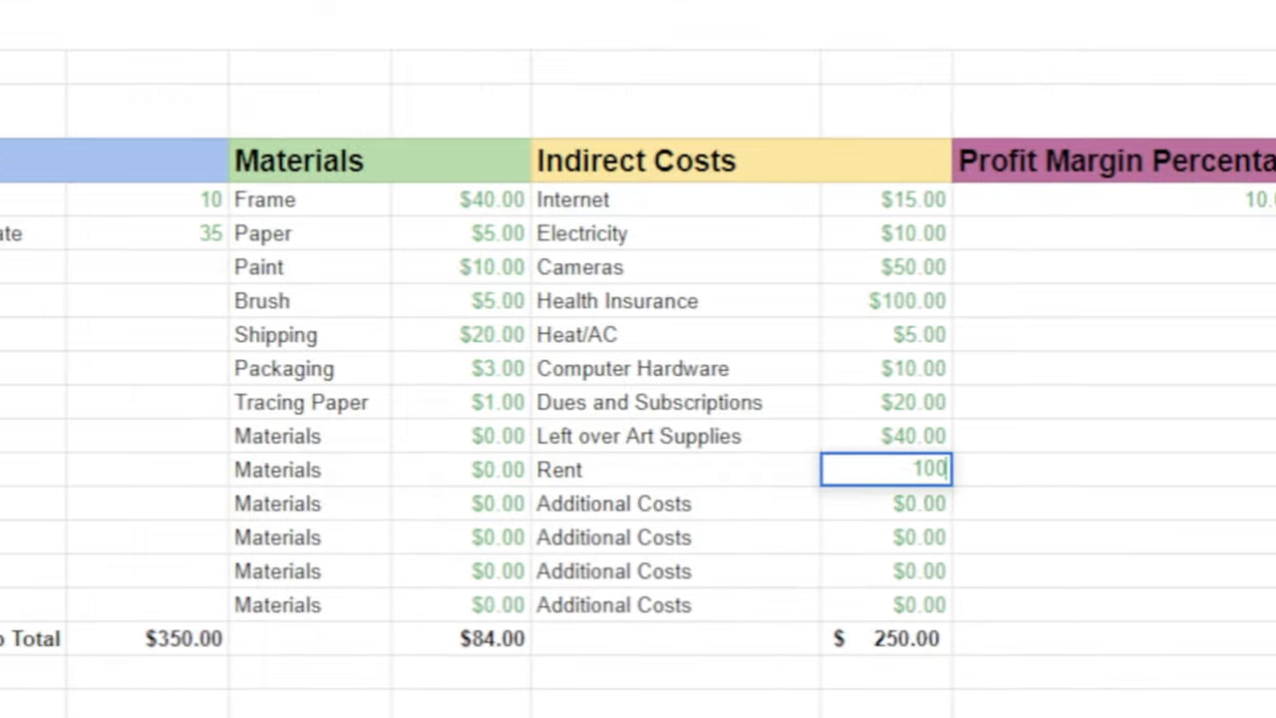
key(Return)
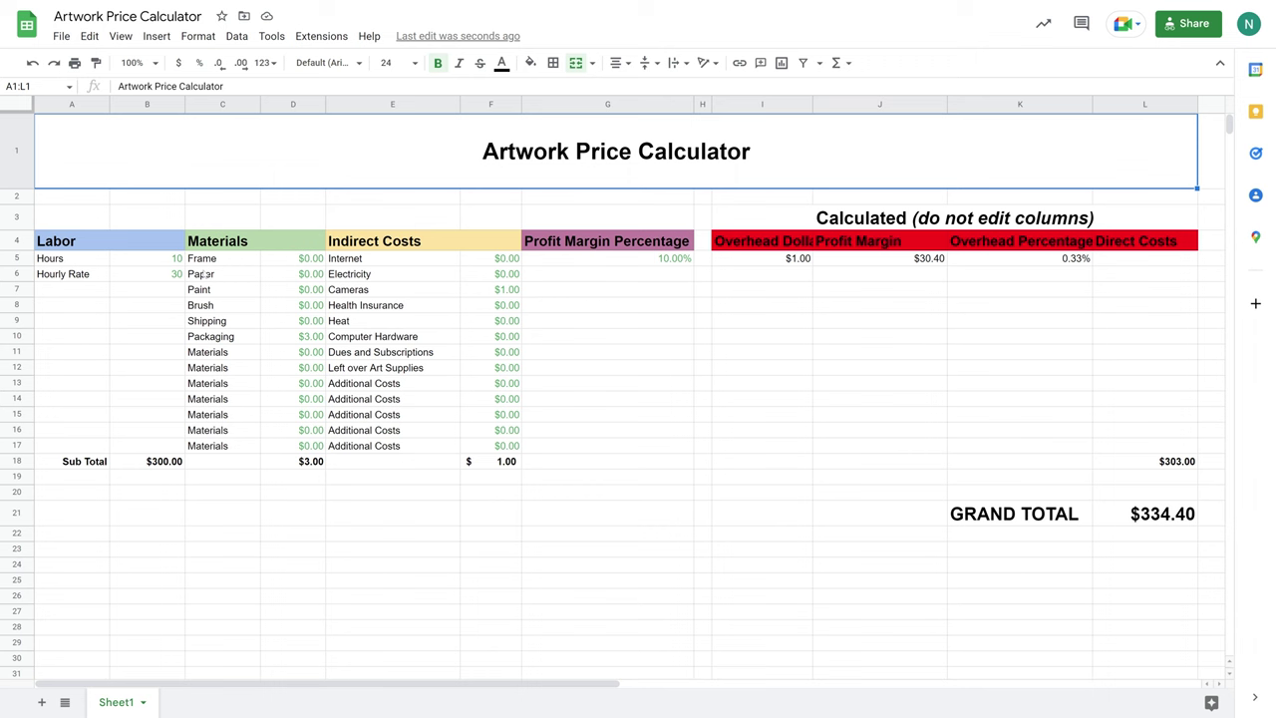
click(60, 241)
click(220, 241)
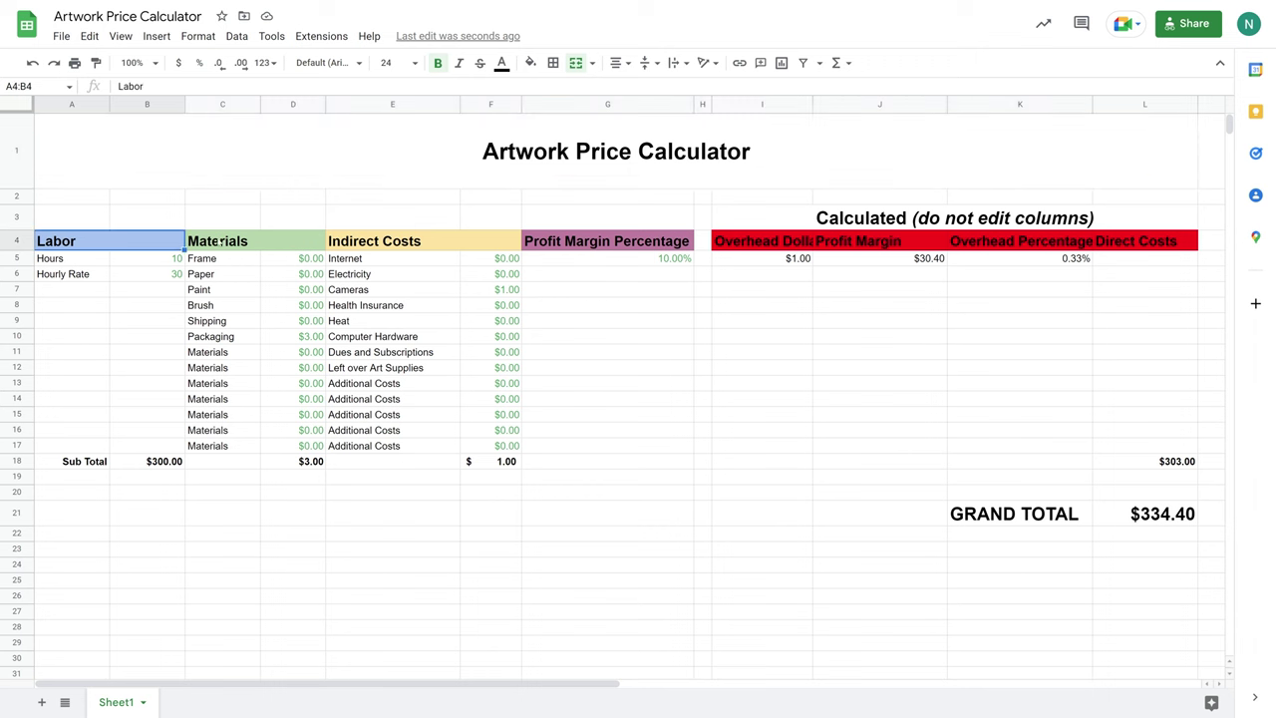
click(404, 240)
click(598, 241)
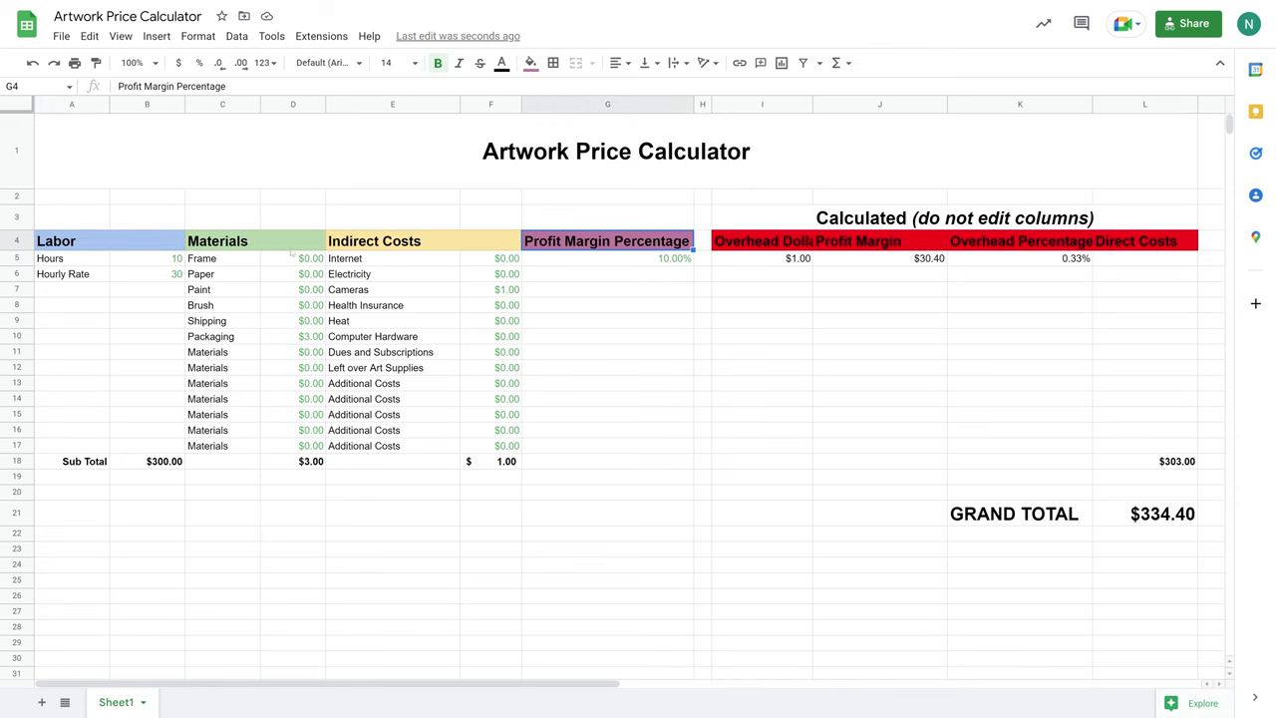
click(175, 256)
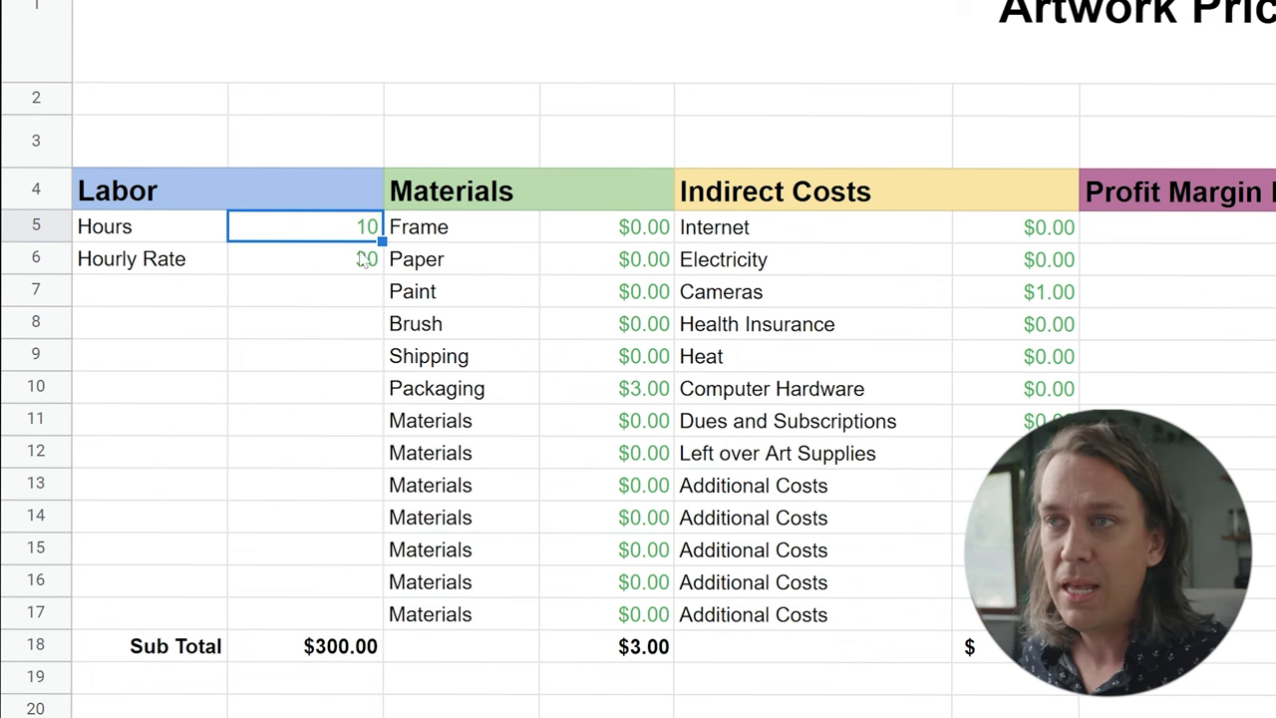
click(329, 321)
click(355, 215)
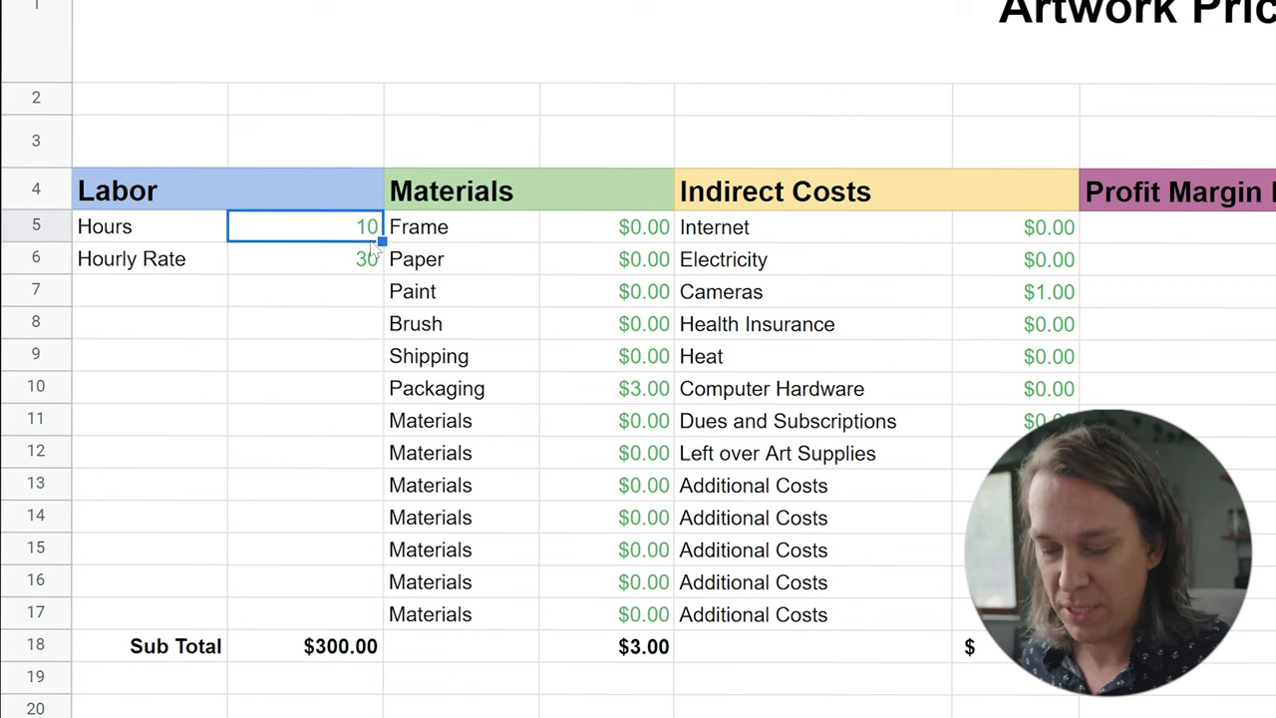
key(Down)
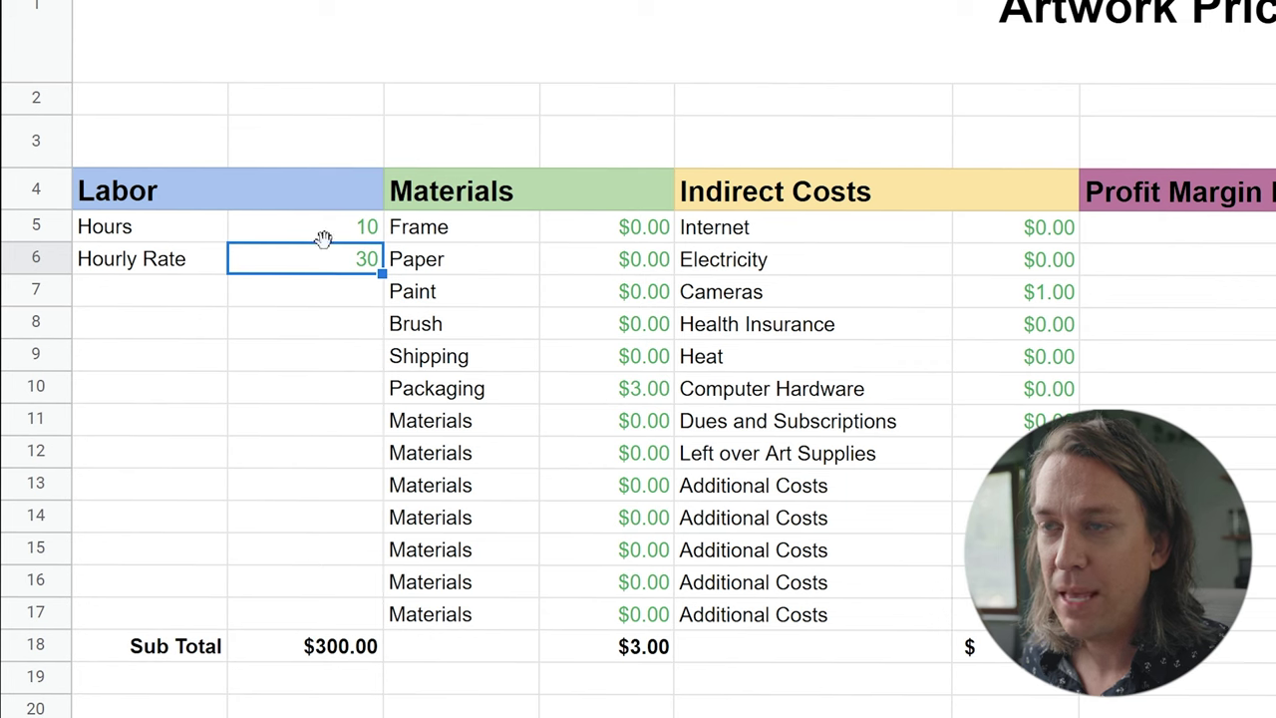
click(355, 223)
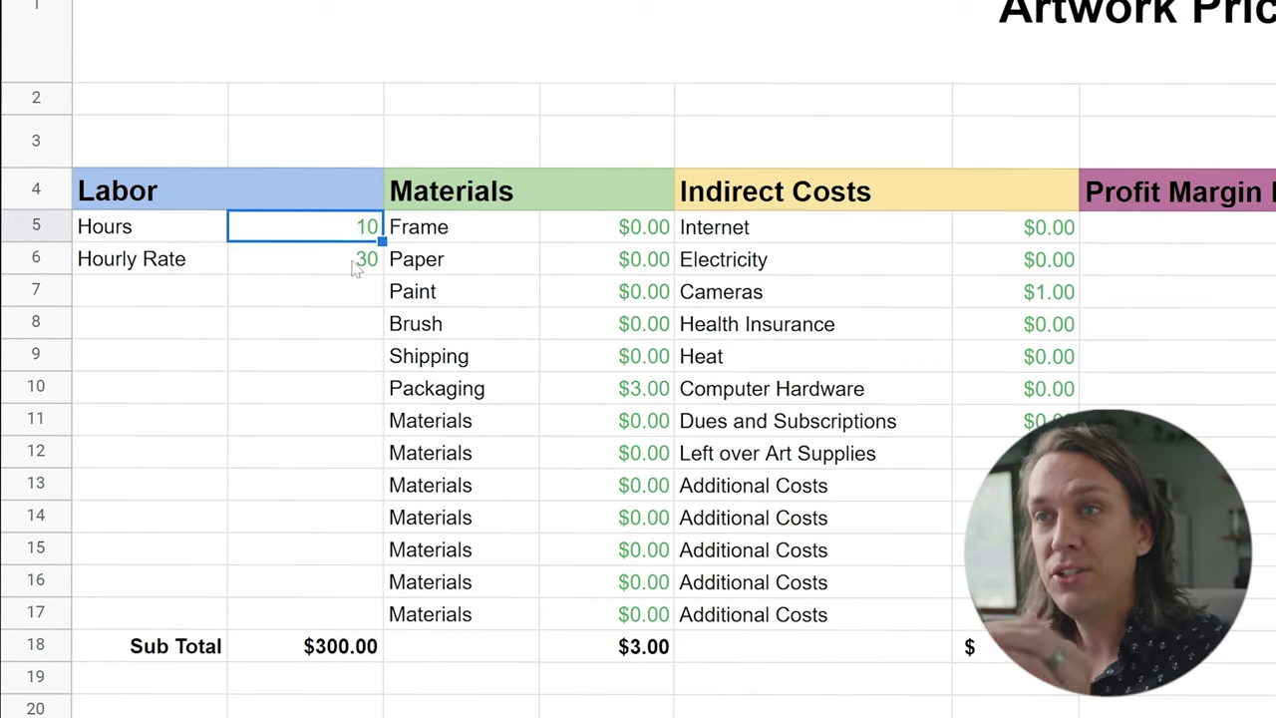
click(339, 650)
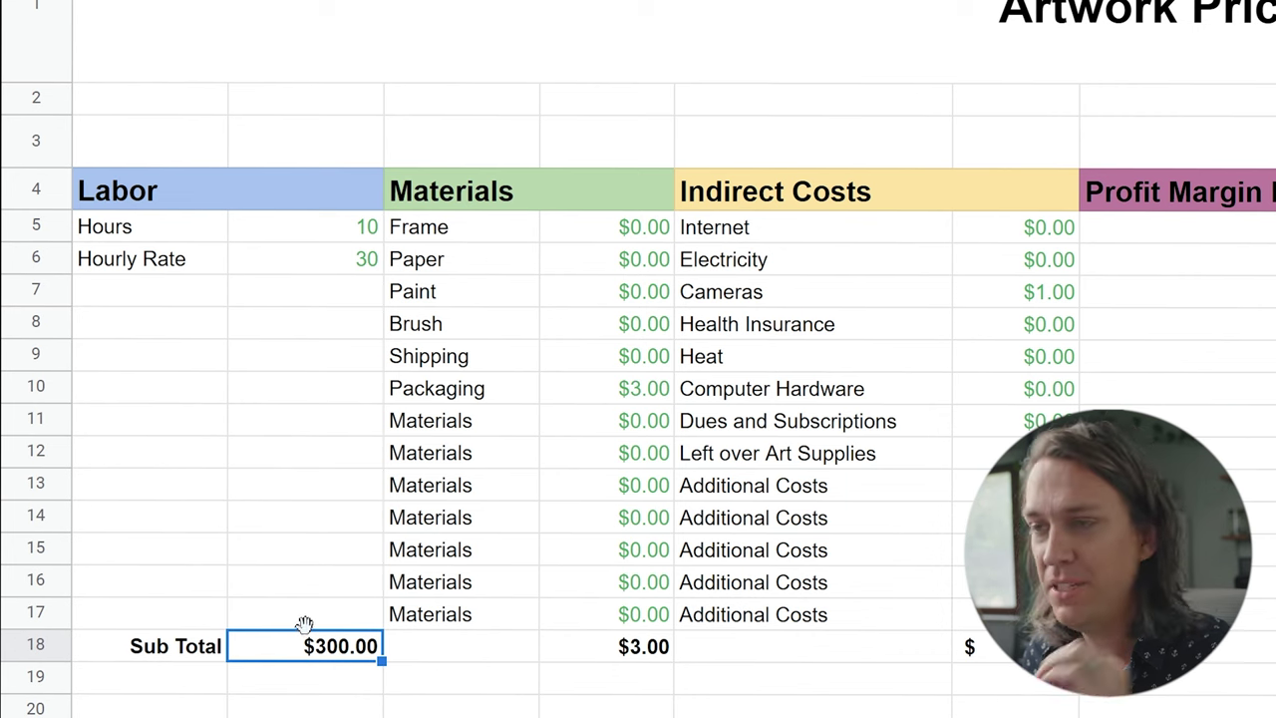
click(514, 204)
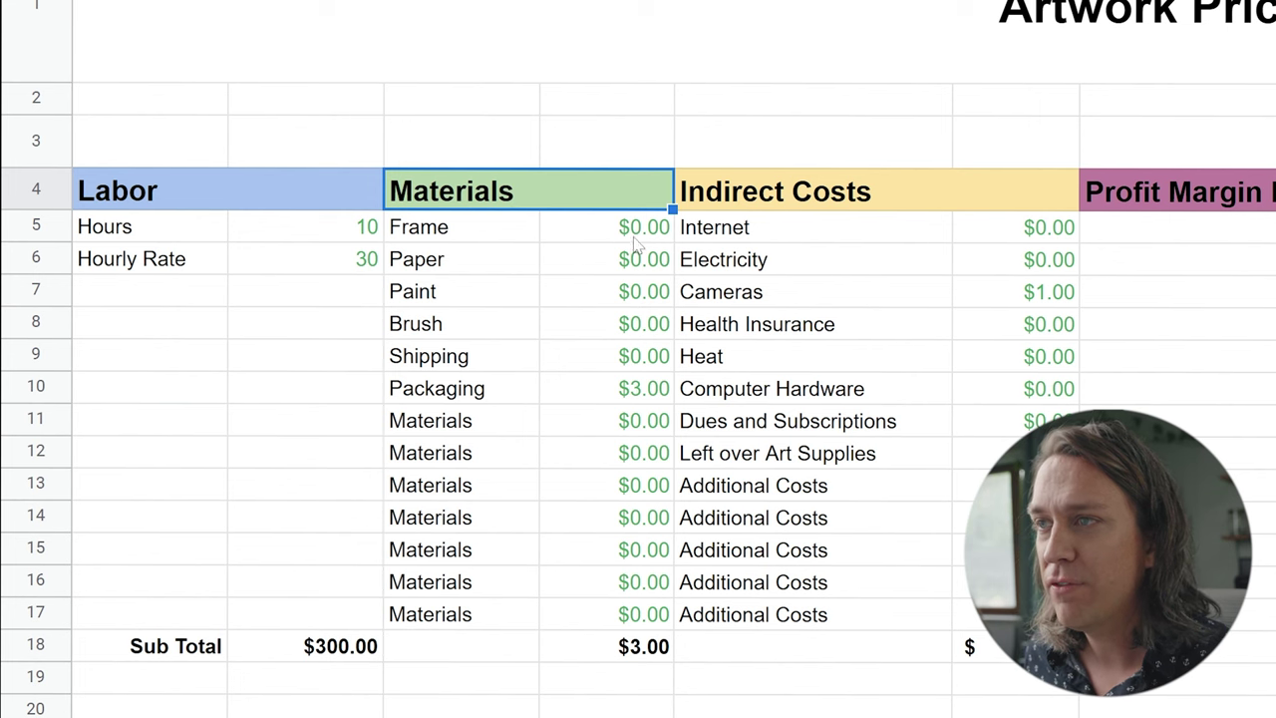
Step: Enter Materials prices: Frame 40, Paper 5, Paint 10, Brush 5 and Shipping 20
click(632, 230)
text(40)
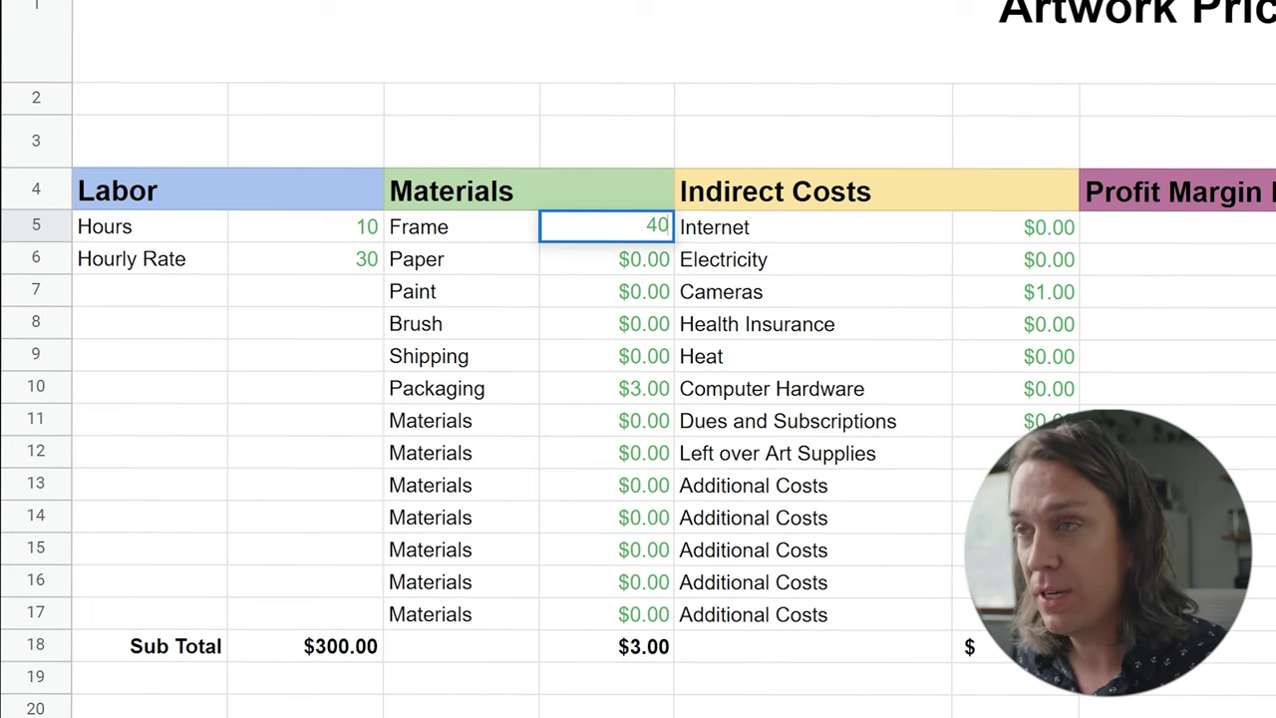
key(Return)
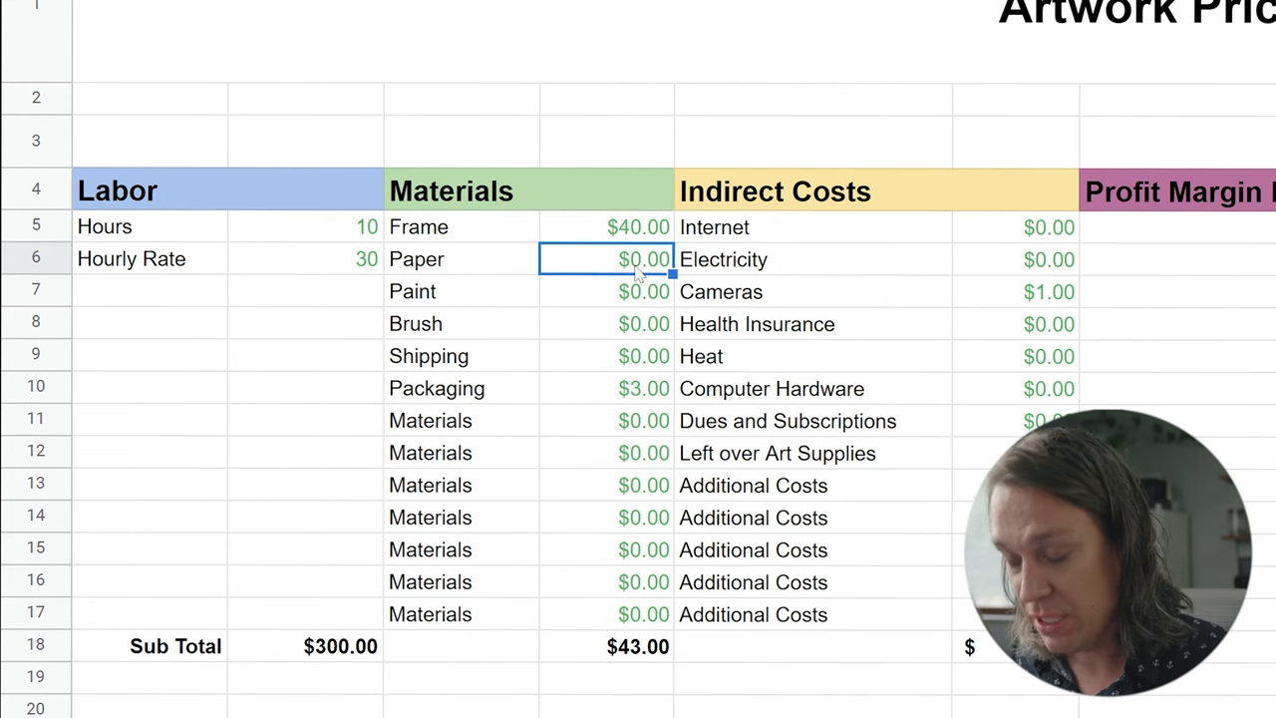
text(5)
key(Return)
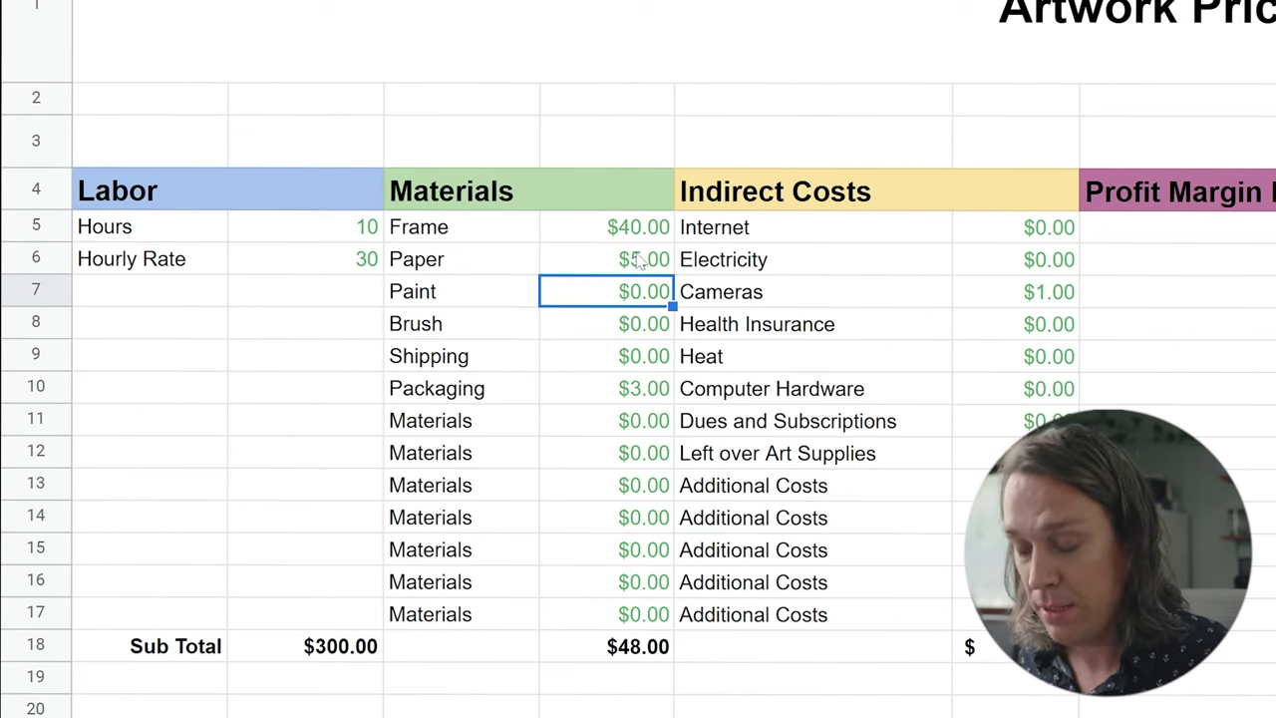
text(10)
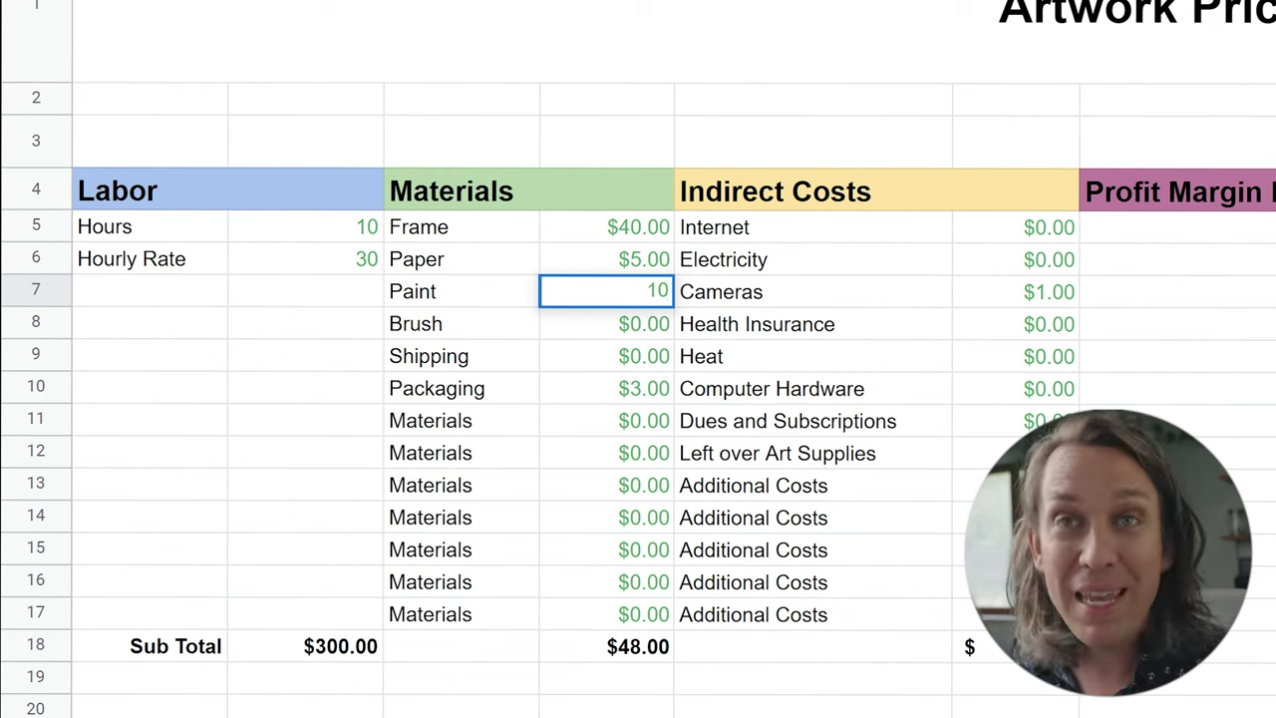
click(646, 335)
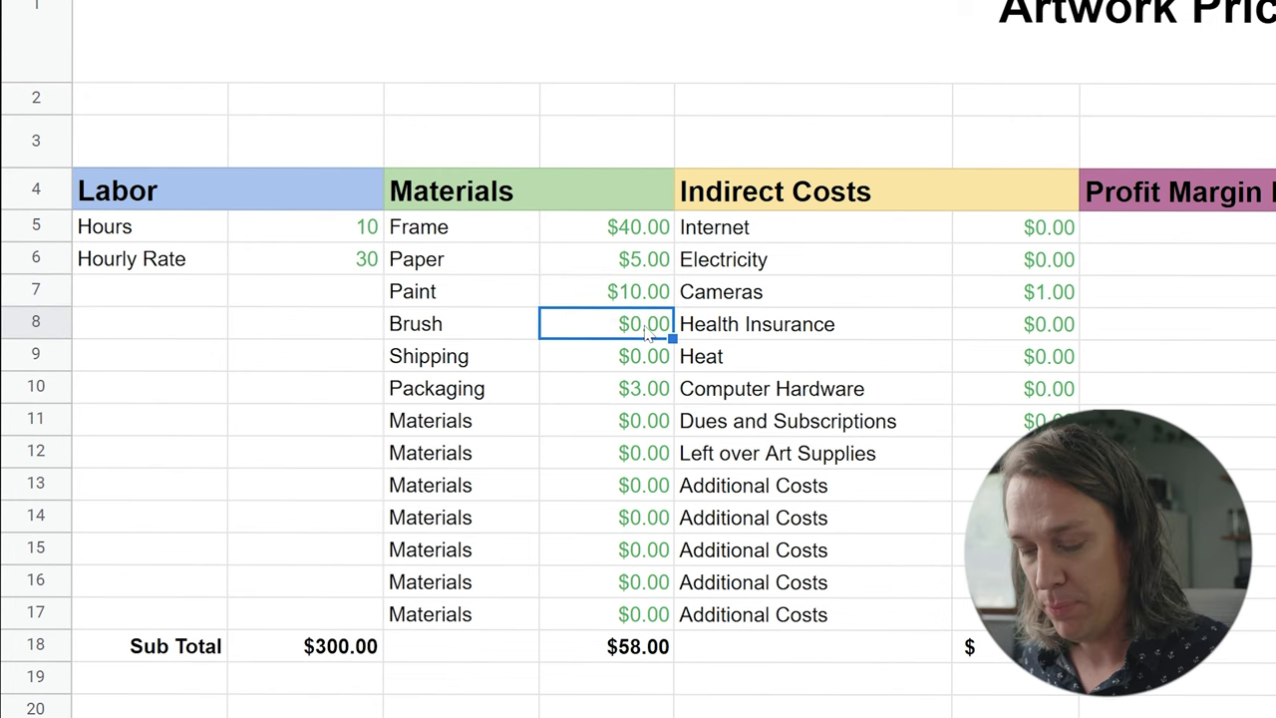
text(5)
click(629, 465)
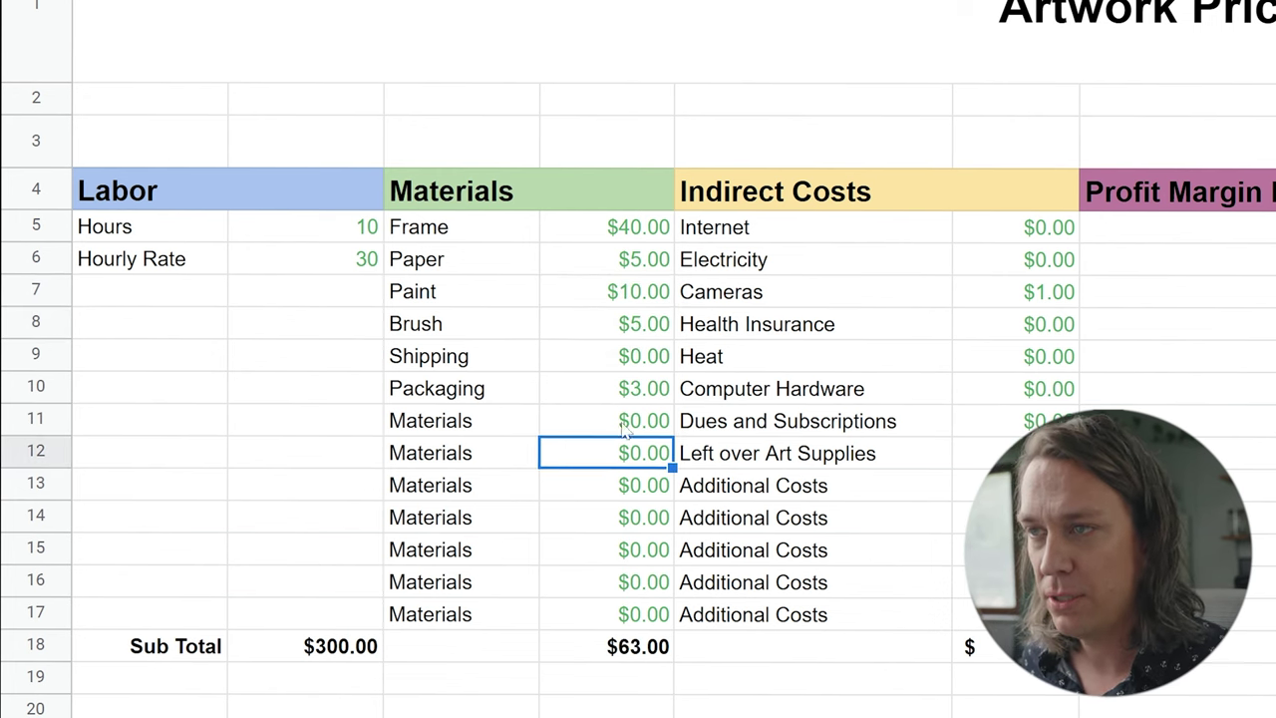
click(636, 361)
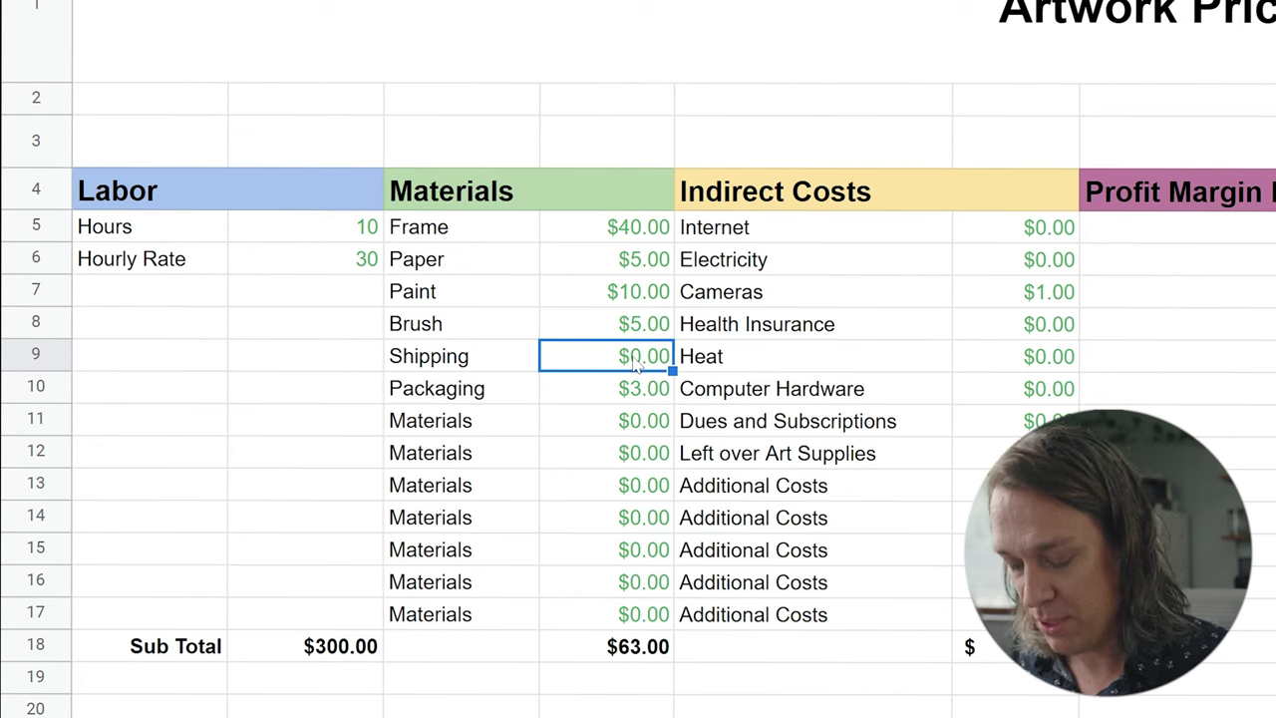
text(20)
click(636, 430)
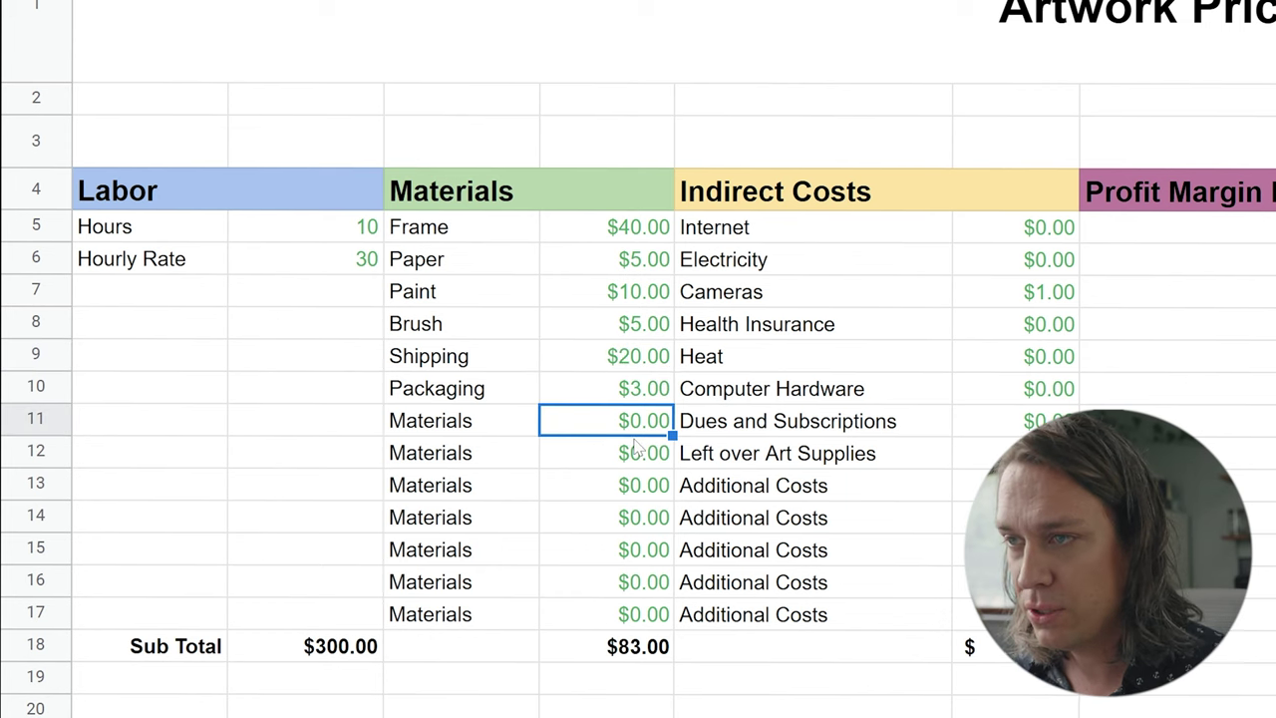
Step: Review the spare Materials cells and the $83.00 Materials subtotal
click(640, 390)
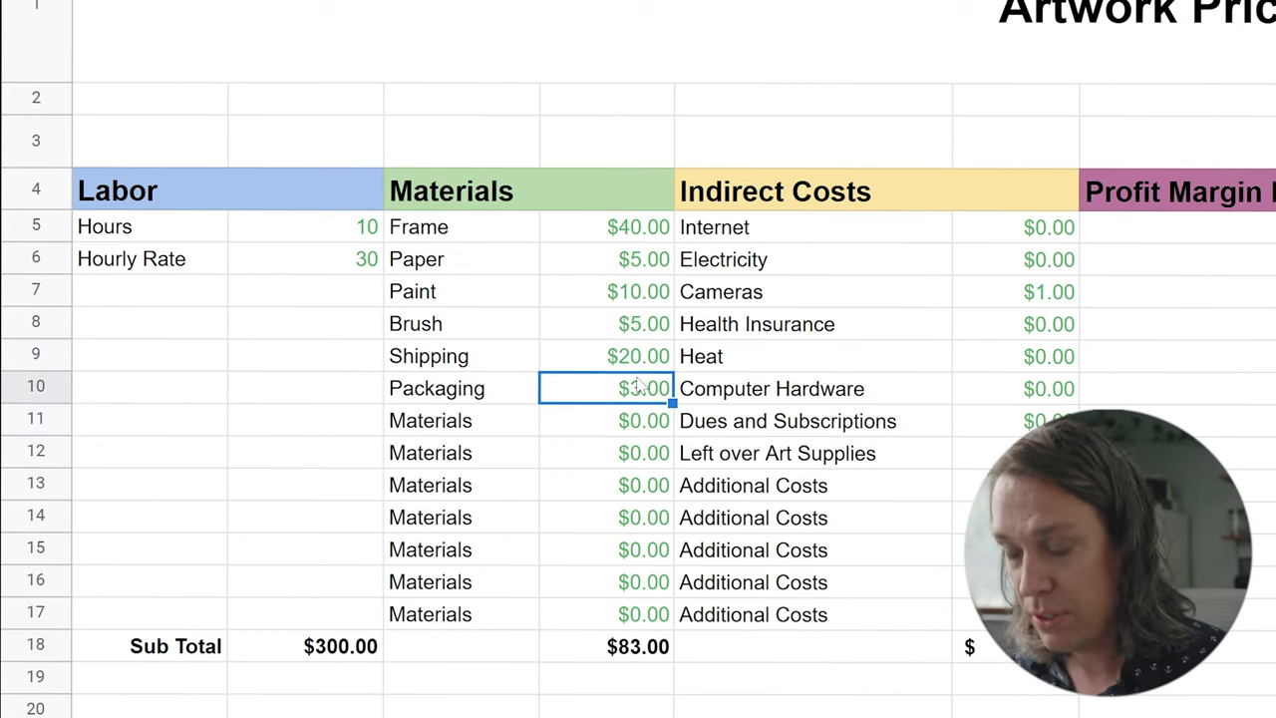
click(499, 426)
click(620, 433)
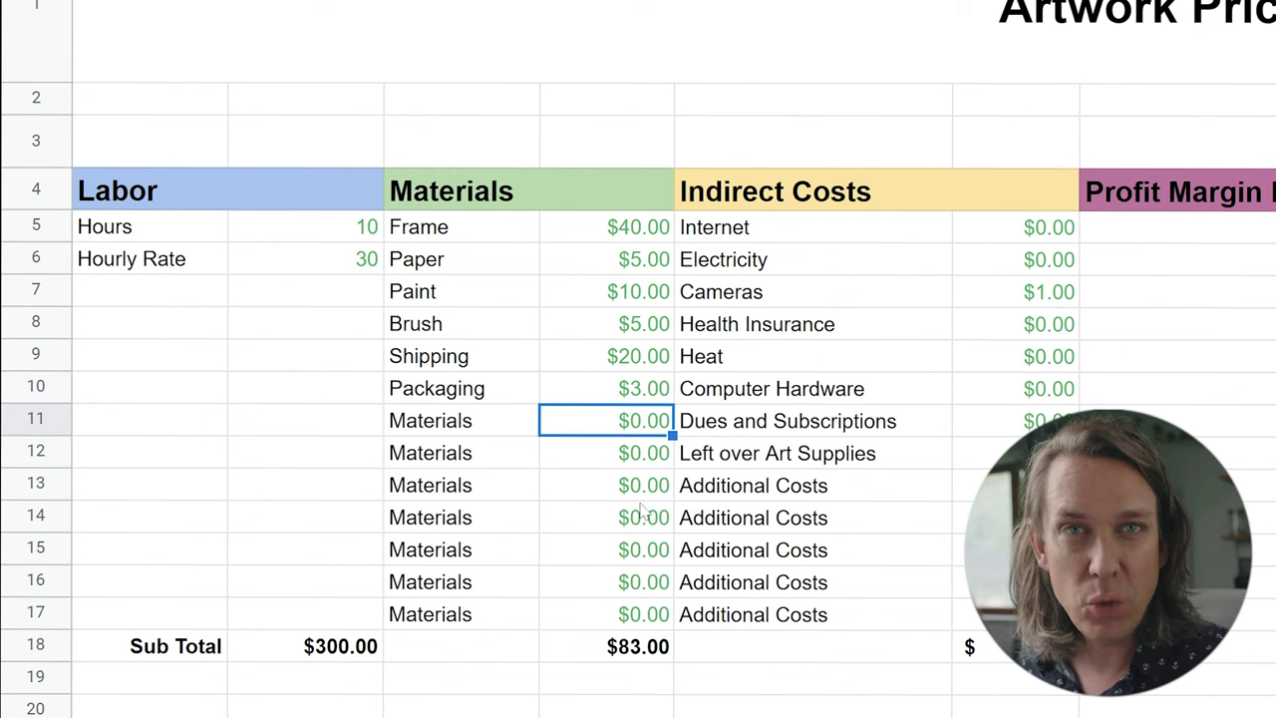
click(640, 454)
click(618, 517)
click(625, 582)
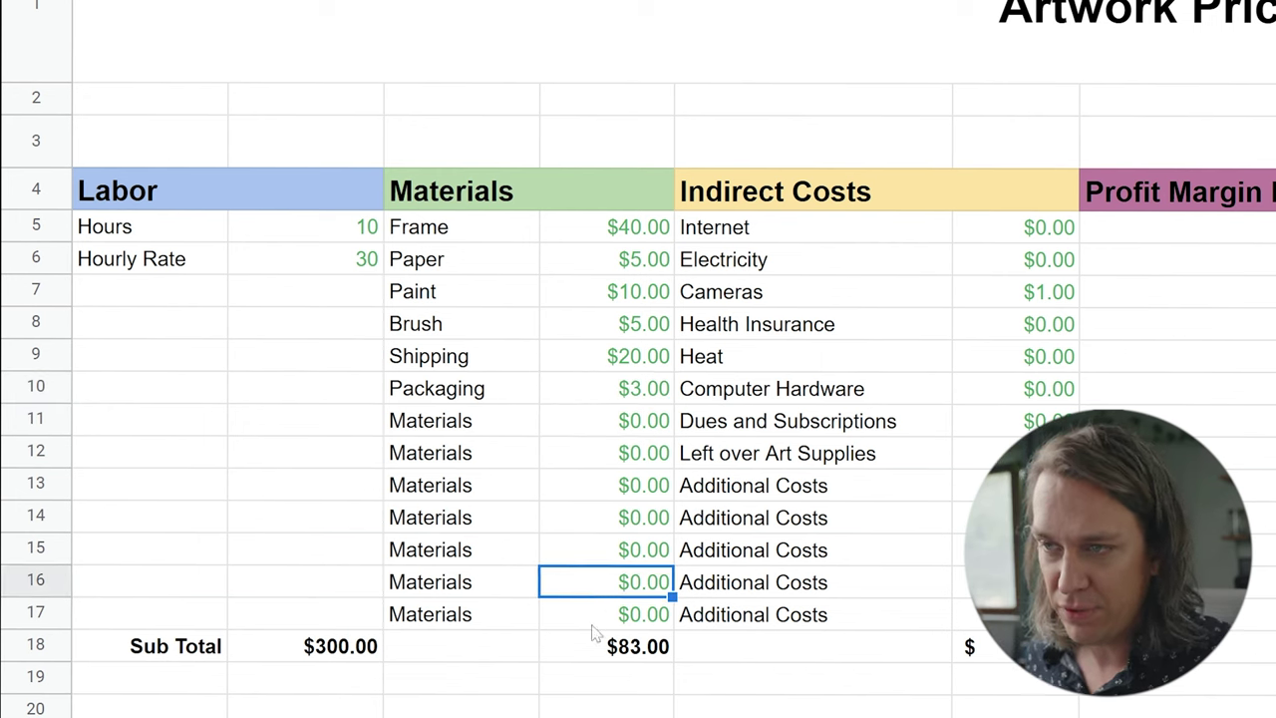
click(433, 431)
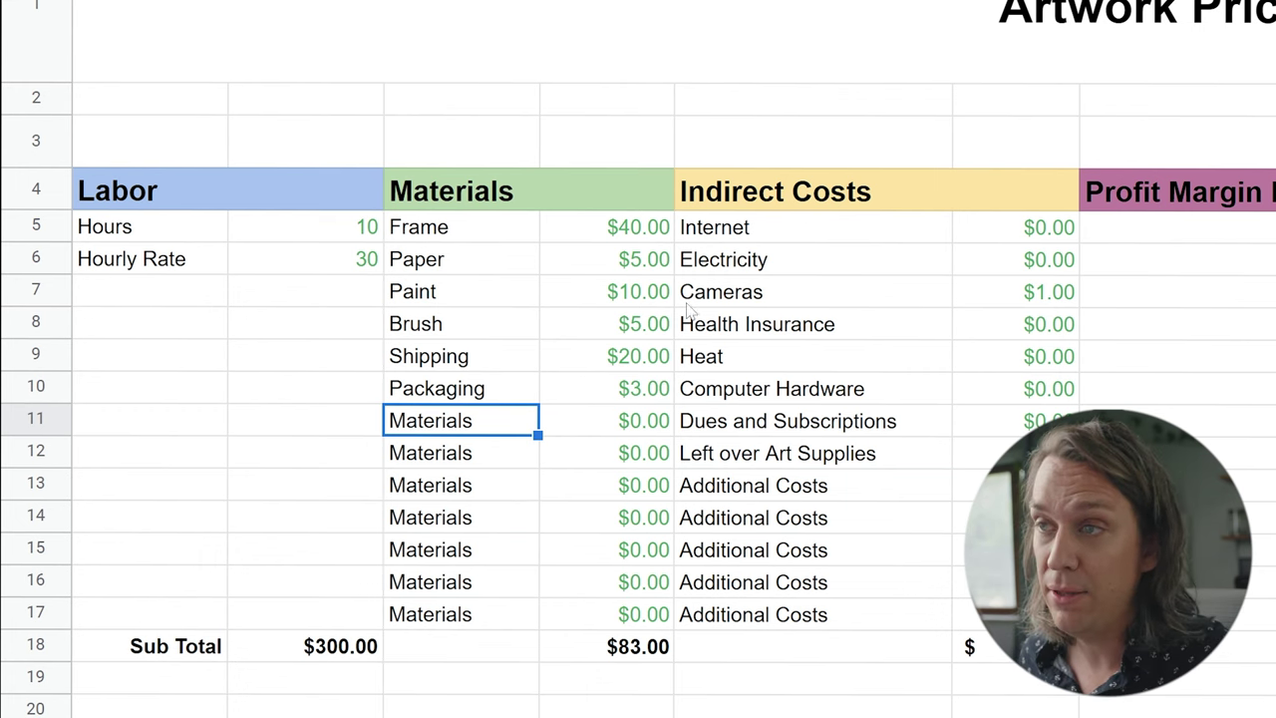
click(639, 264)
click(634, 519)
click(643, 653)
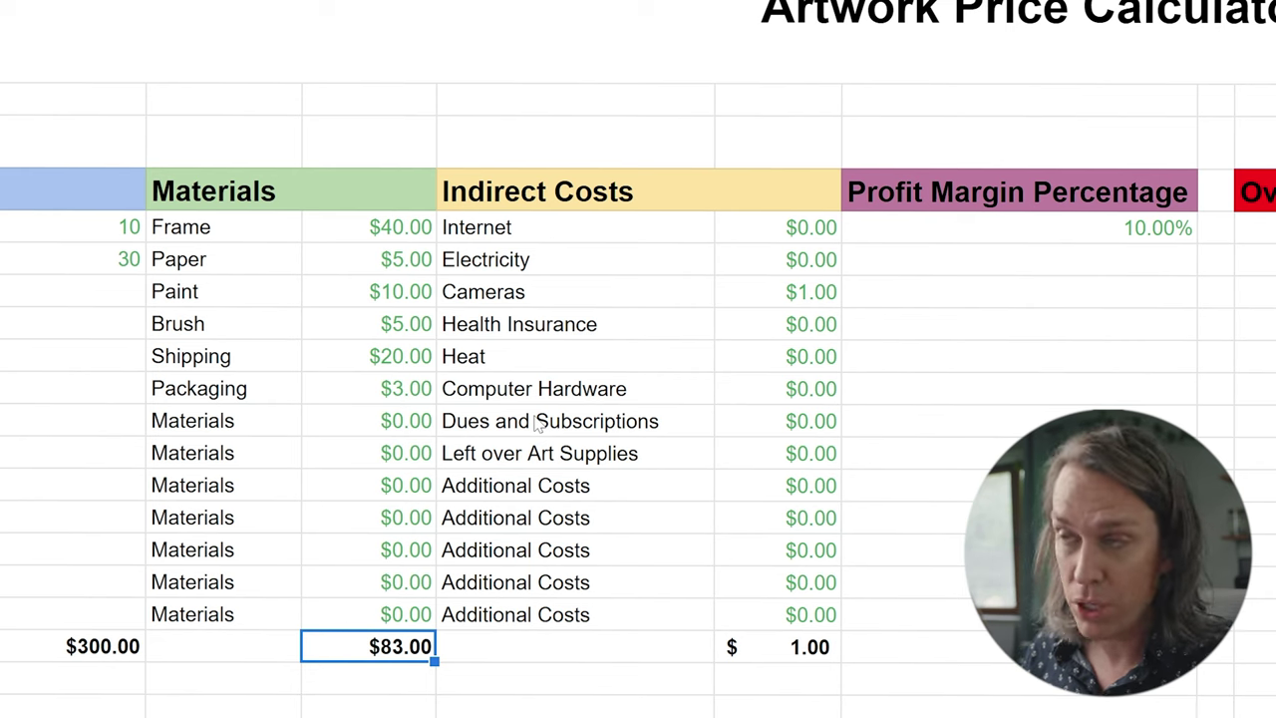
Step: Undo the $1.00 Cameras cost and delete the Internet cost amount
key(ctrl+z)
click(743, 234)
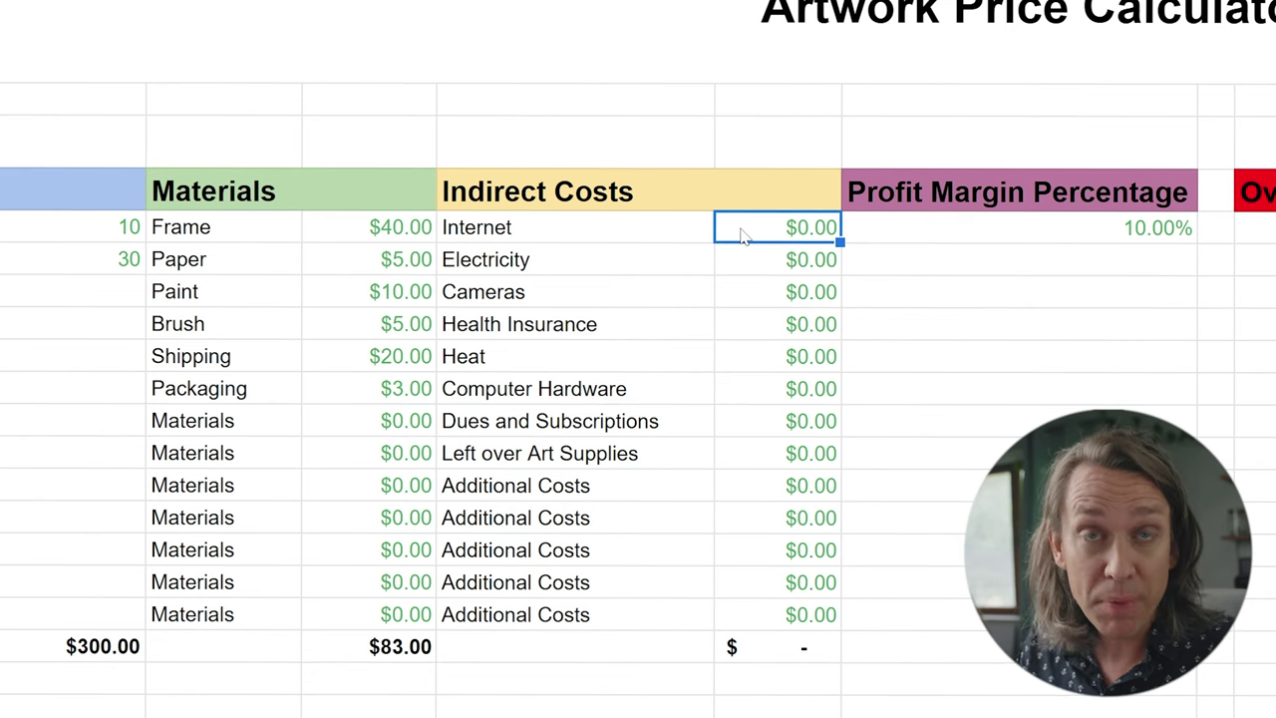
key(Delete)
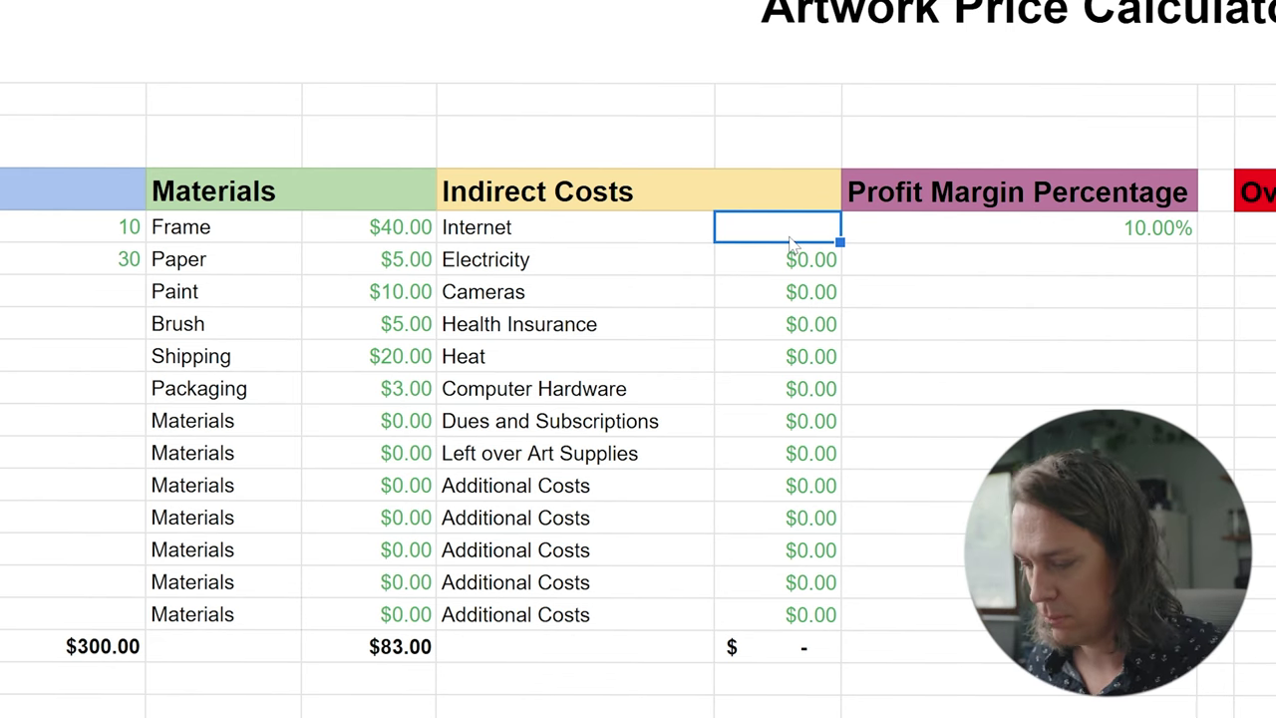
Step: Enter indirect costs 15, 10, 50, 100, 5, rename Heat to Heat/AC, then add 10, 20, 40
text(15 10 50 100 5)
key(Up)
key(Left)
text(Heat/AC)
key(Return)
click(808, 395)
text(10 20 40)
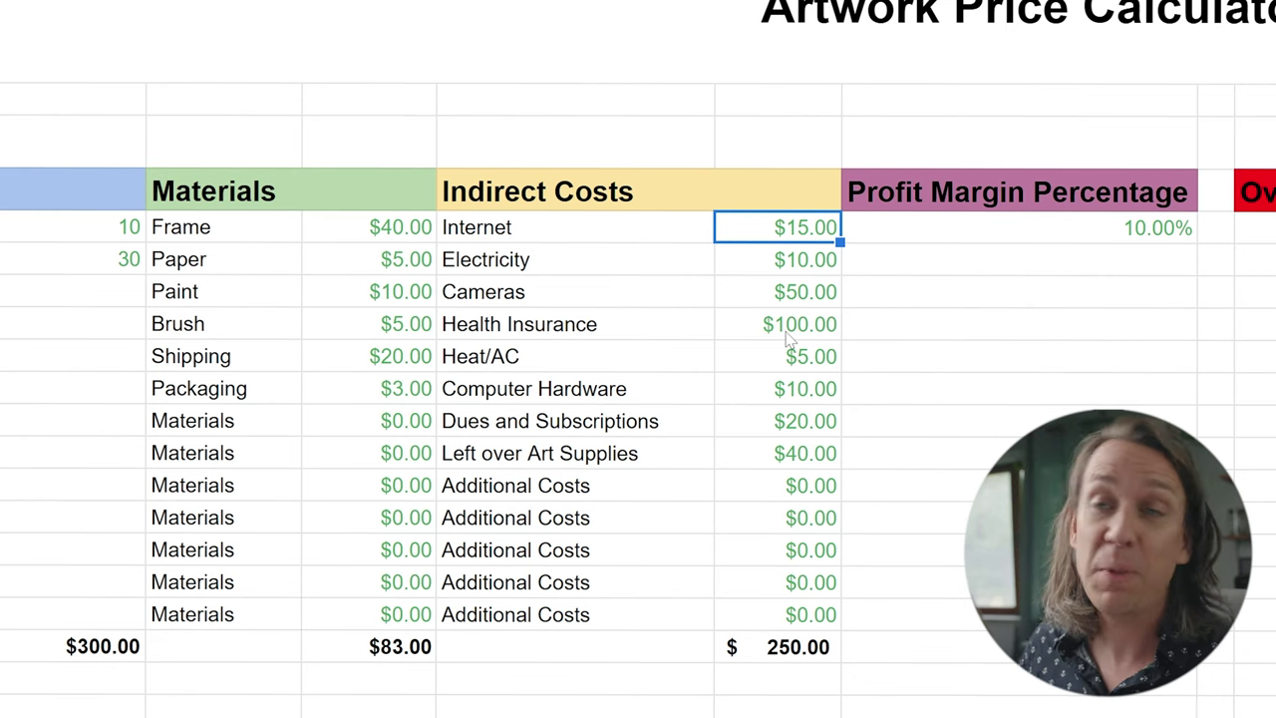
Step: Label the first Additional Costs cell under Indirect Costs as Rent
click(639, 489)
text(Rent)
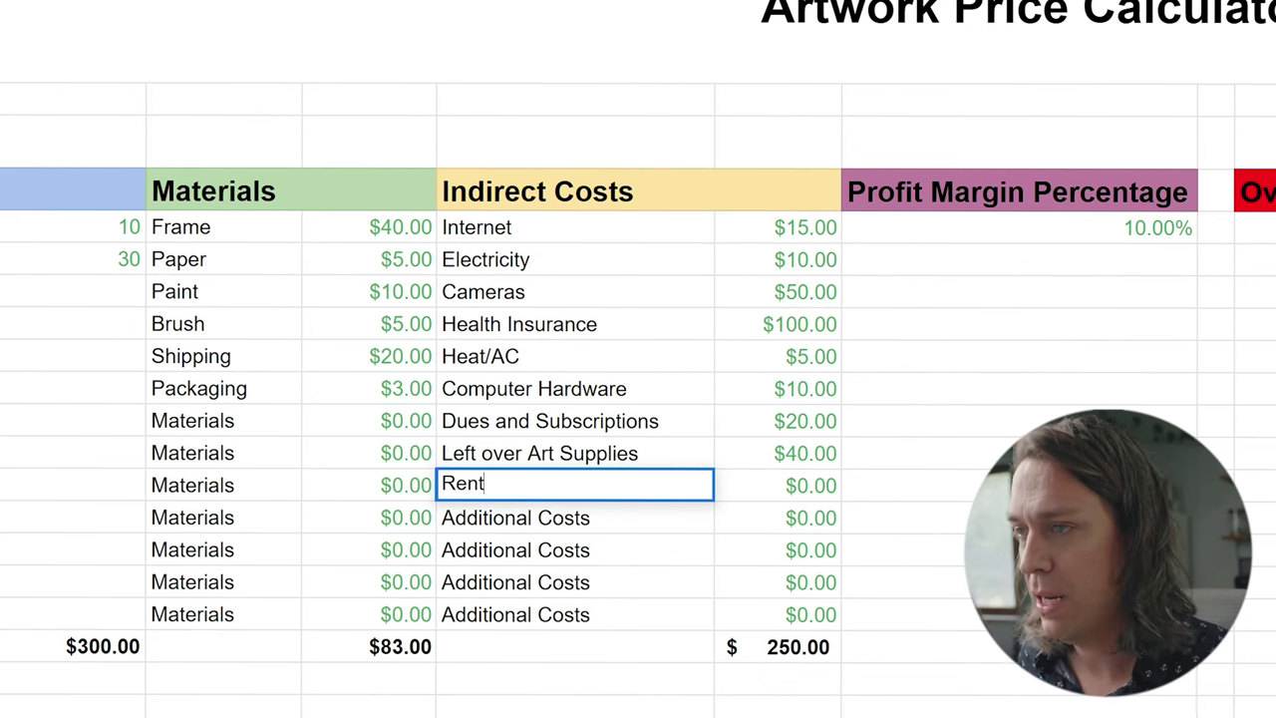
click(653, 520)
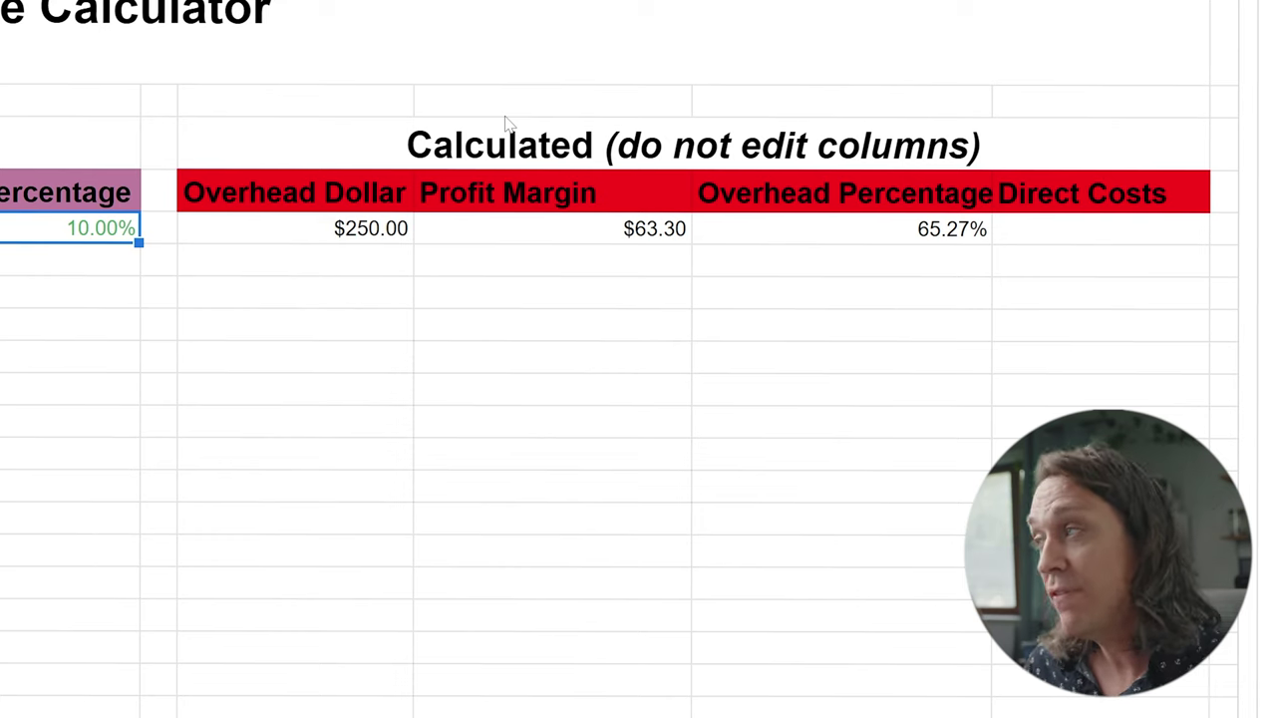
click(484, 188)
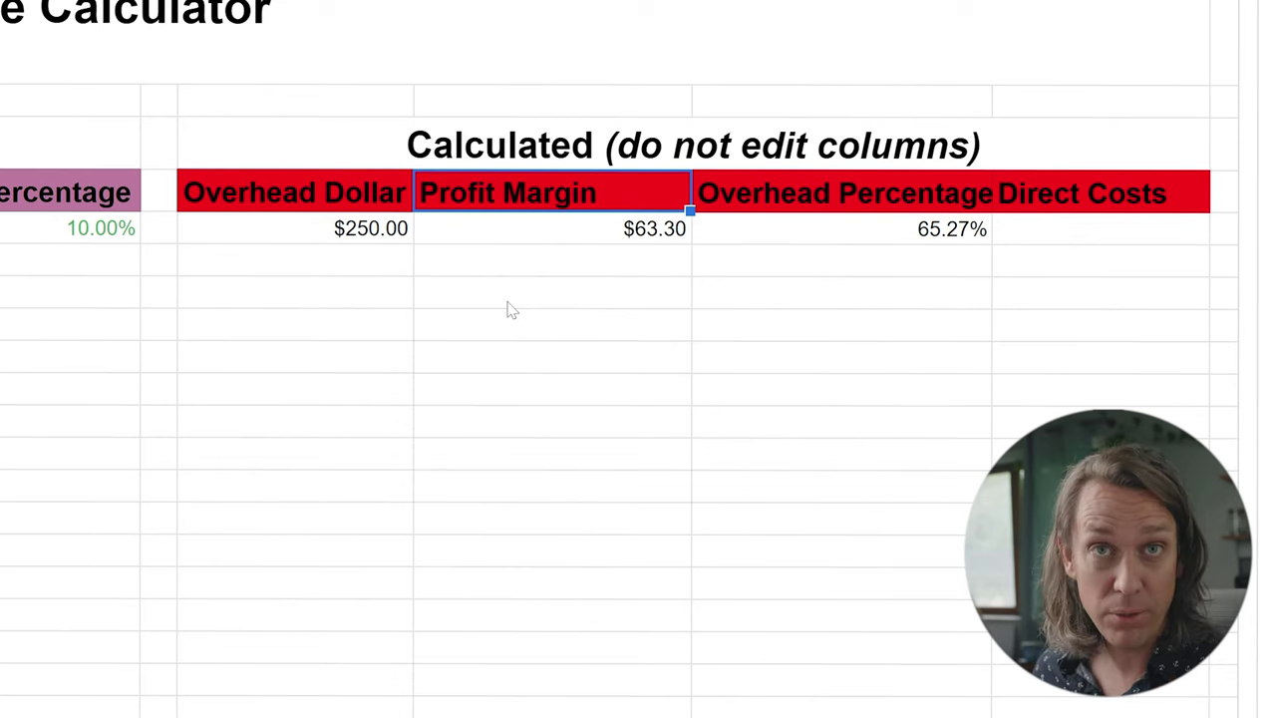
key(Up)
key(Up)
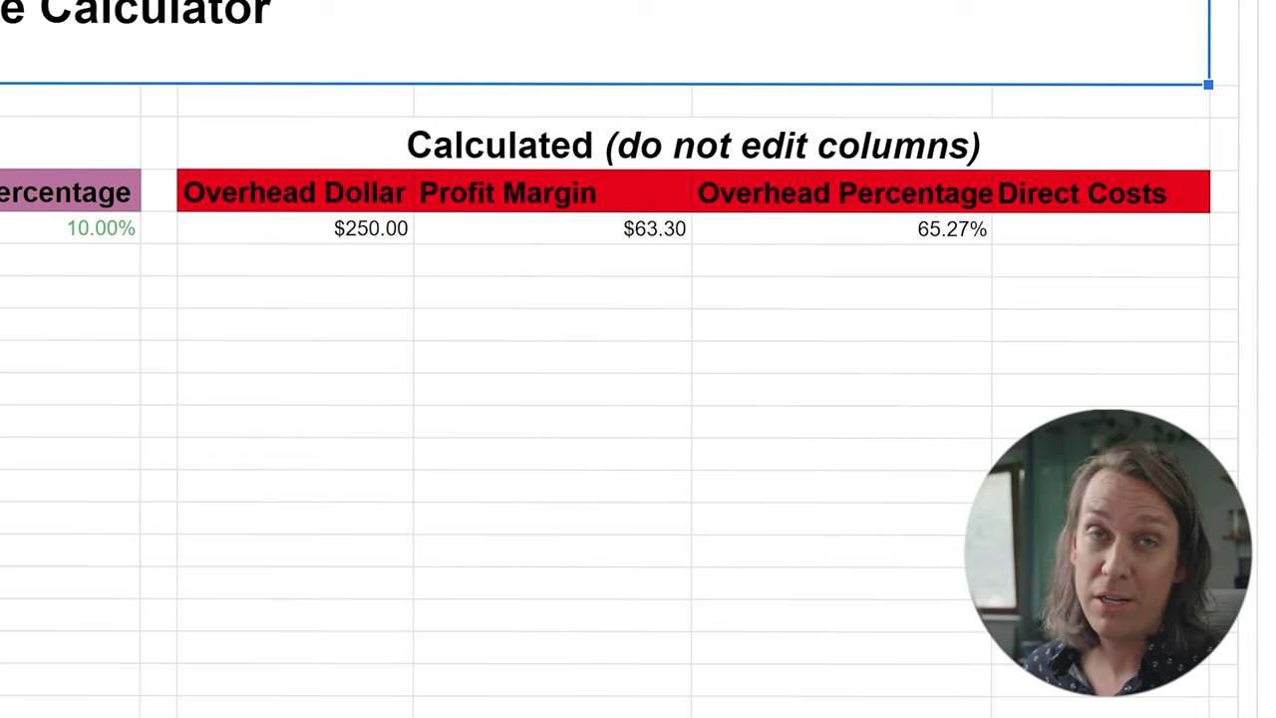
click(1084, 204)
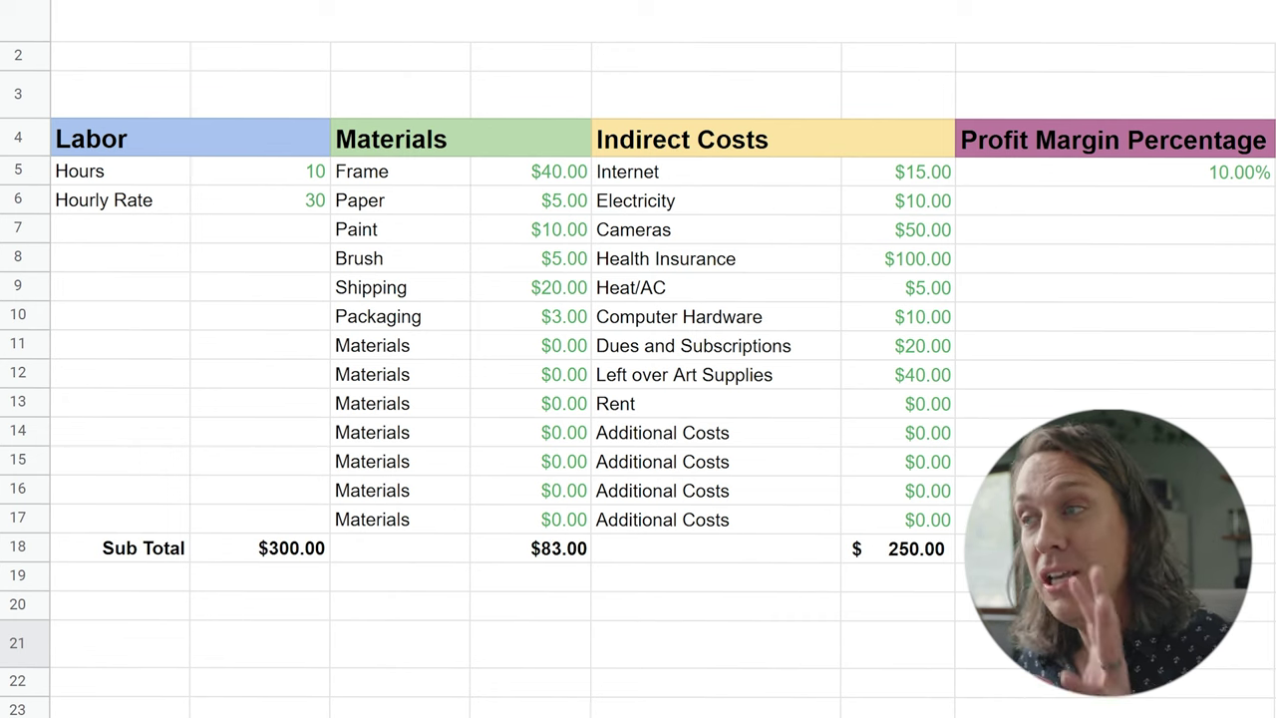
Step: Check Hours 10, Hourly Rate 30, Frame $40.00, Paper $5.00 and the $300.00 Labor subtotal
click(536, 183)
click(302, 174)
click(304, 201)
click(545, 172)
click(551, 203)
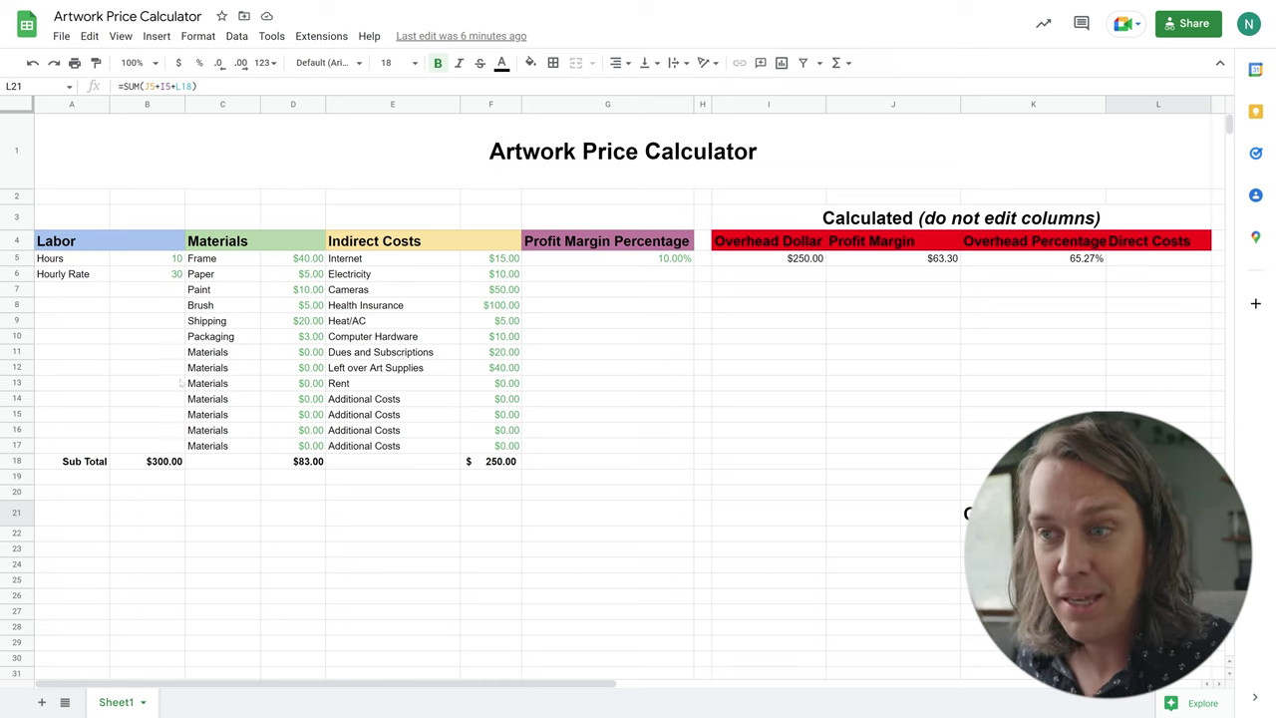
click(165, 461)
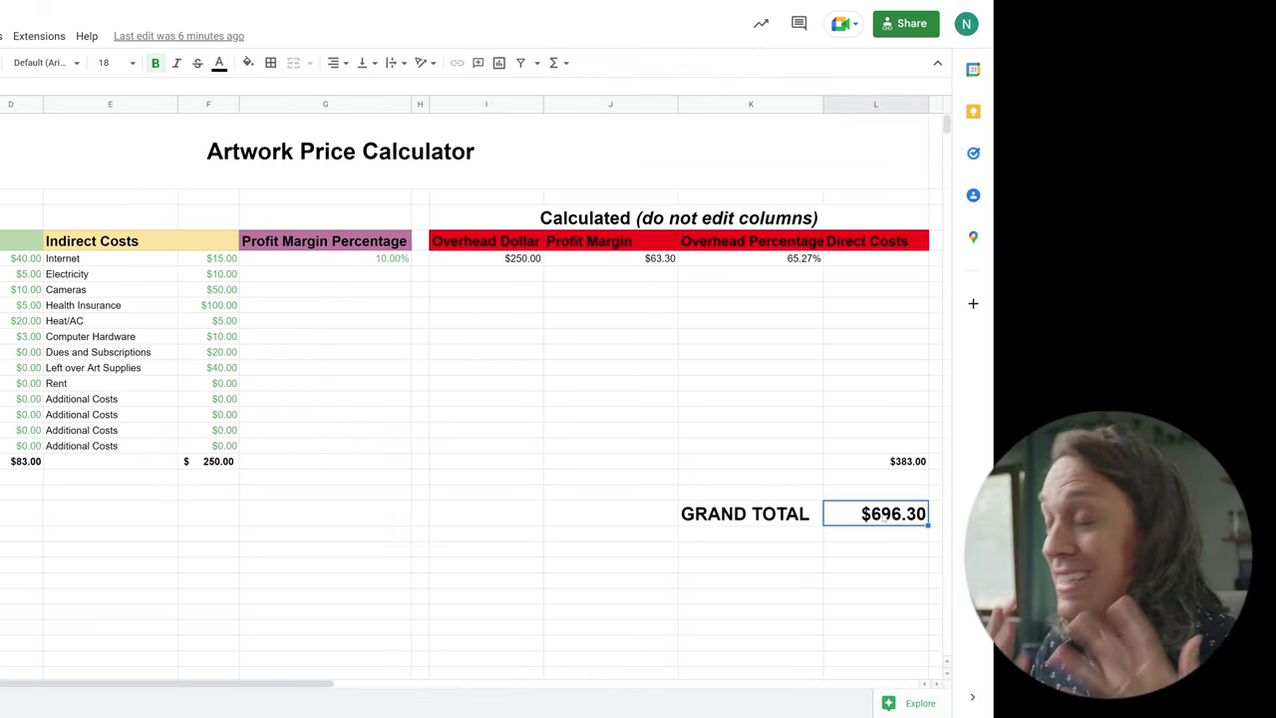